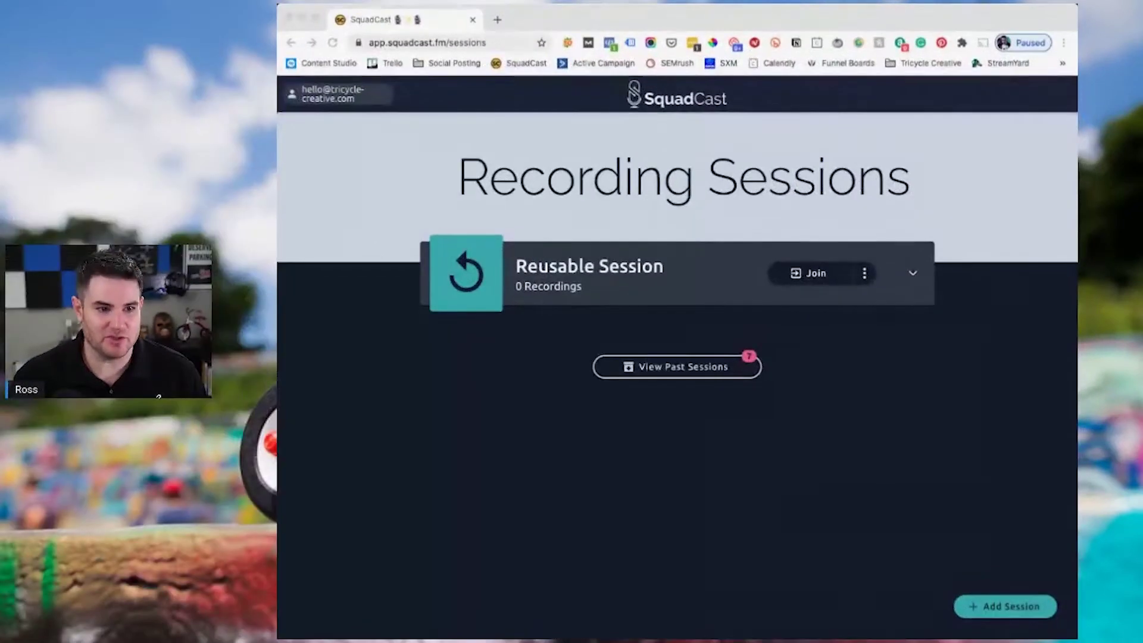
# - Start scheduling a new recording session and name it Flenderson Files
pyautogui.click(534, 365)
pyautogui.click(979, 606)
pyautogui.click(625, 231)
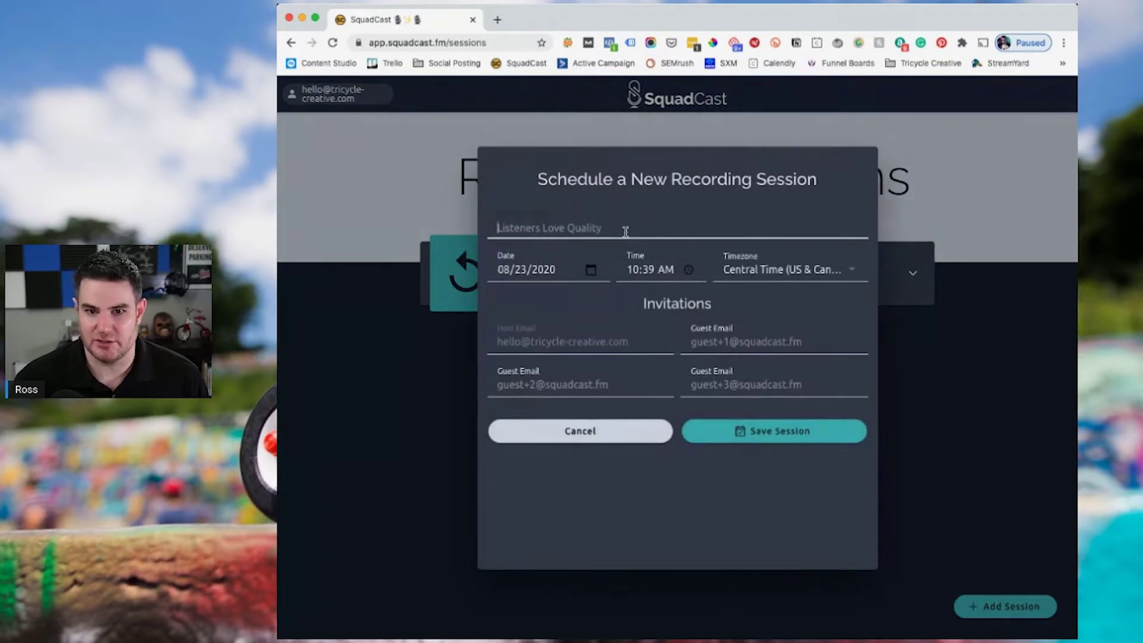
pyautogui.write('Flenderson Files')
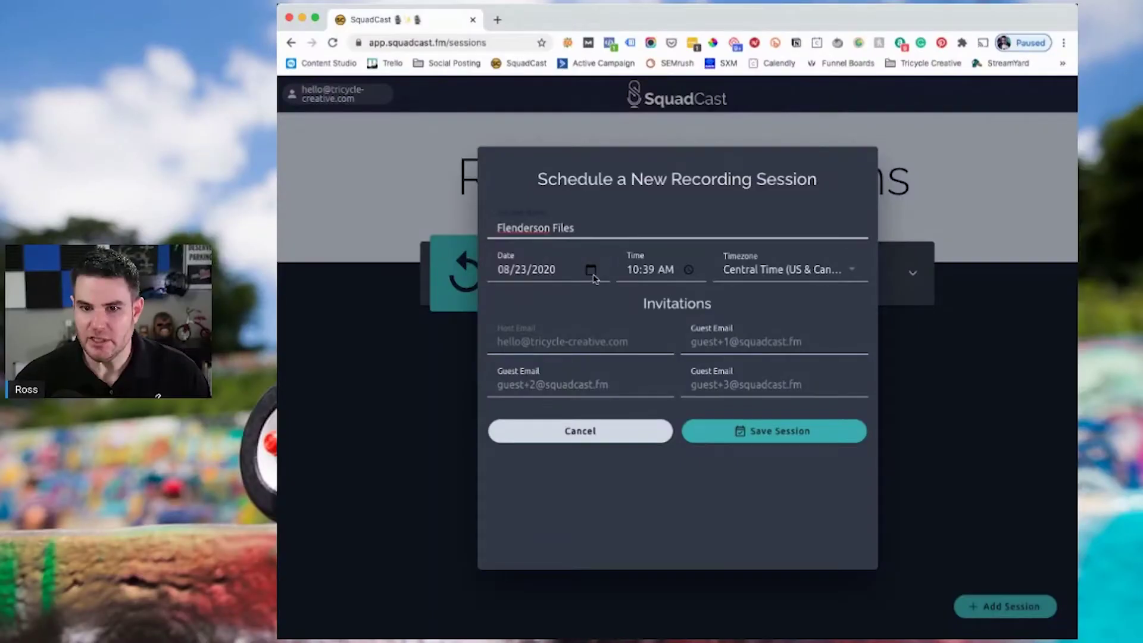
# - Go through the new session's date and guest email fields without filling in guests, and save the session
pyautogui.click(569, 271)
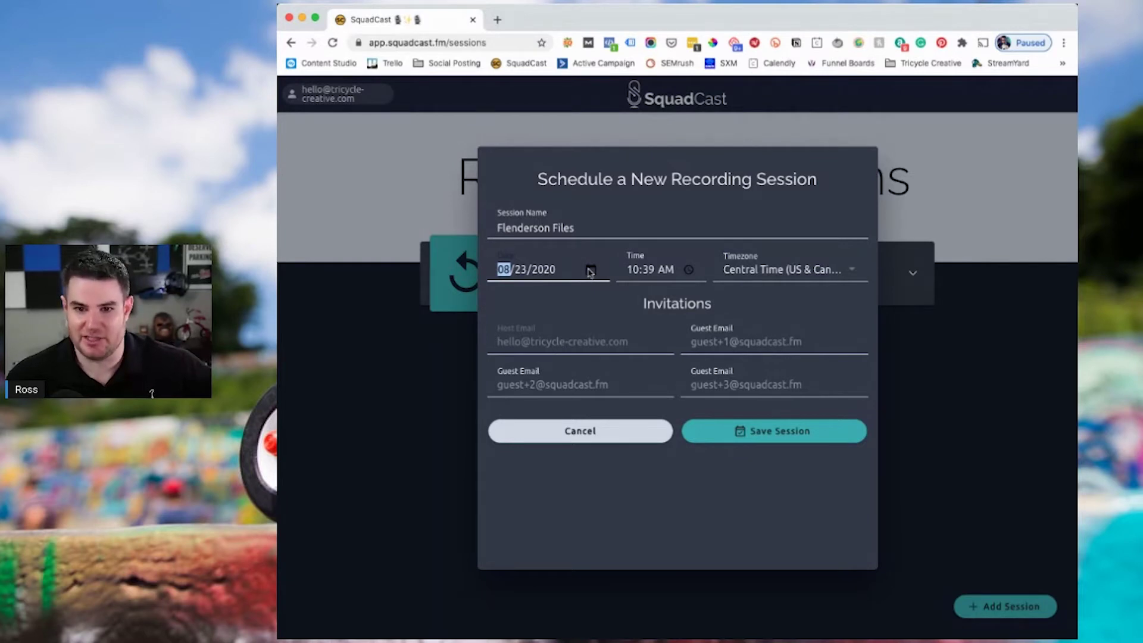
pyautogui.click(696, 337)
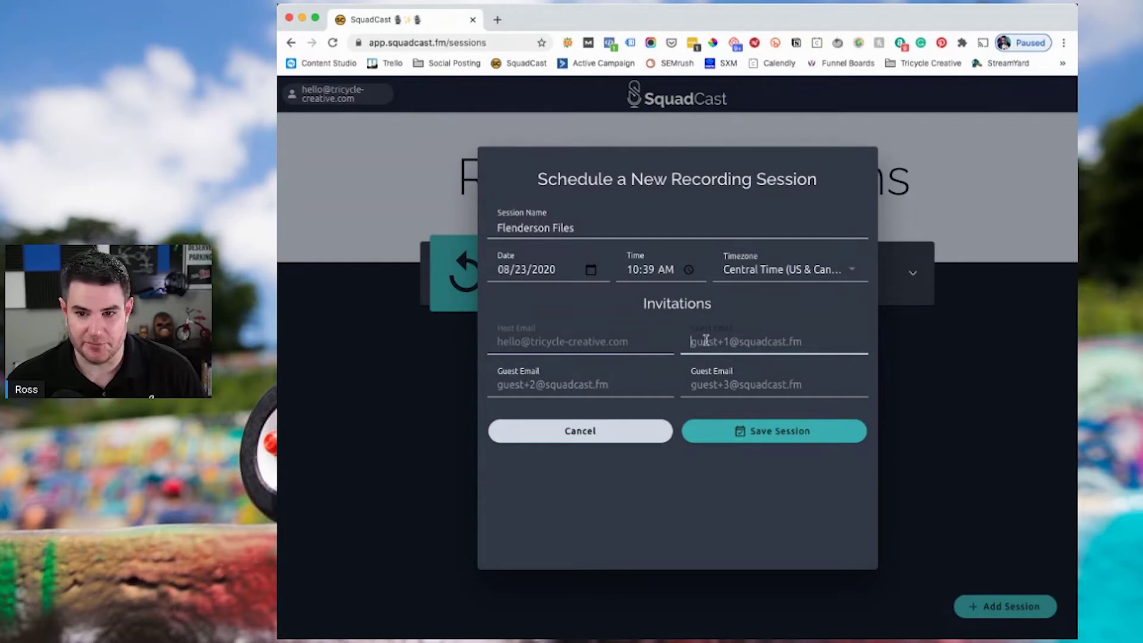
pyautogui.click(710, 385)
pyautogui.click(639, 388)
pyautogui.click(703, 384)
pyautogui.click(708, 346)
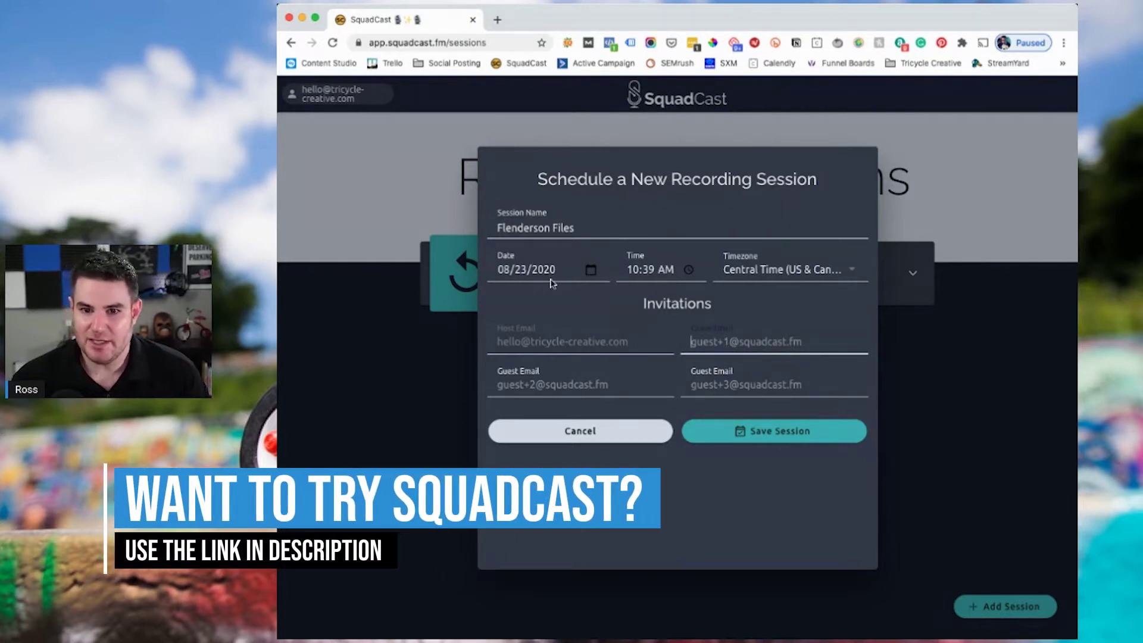
pyautogui.click(737, 433)
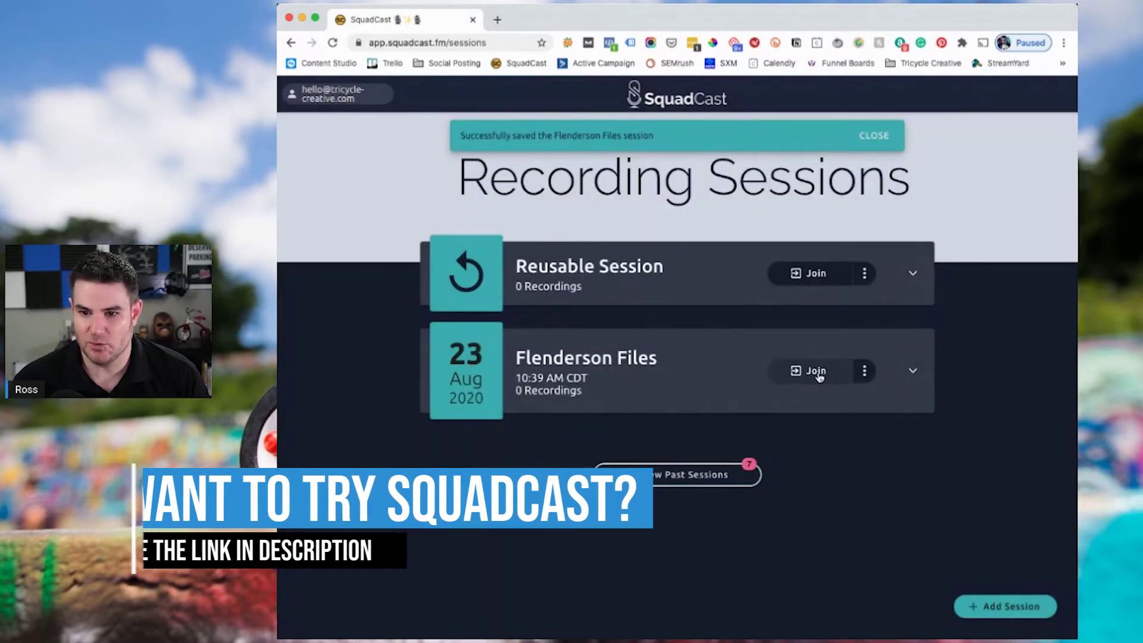
# - Look over the Flenderson Files session's details and options, and enter its Green Room
pyautogui.click(911, 374)
pyautogui.click(911, 373)
pyautogui.click(863, 372)
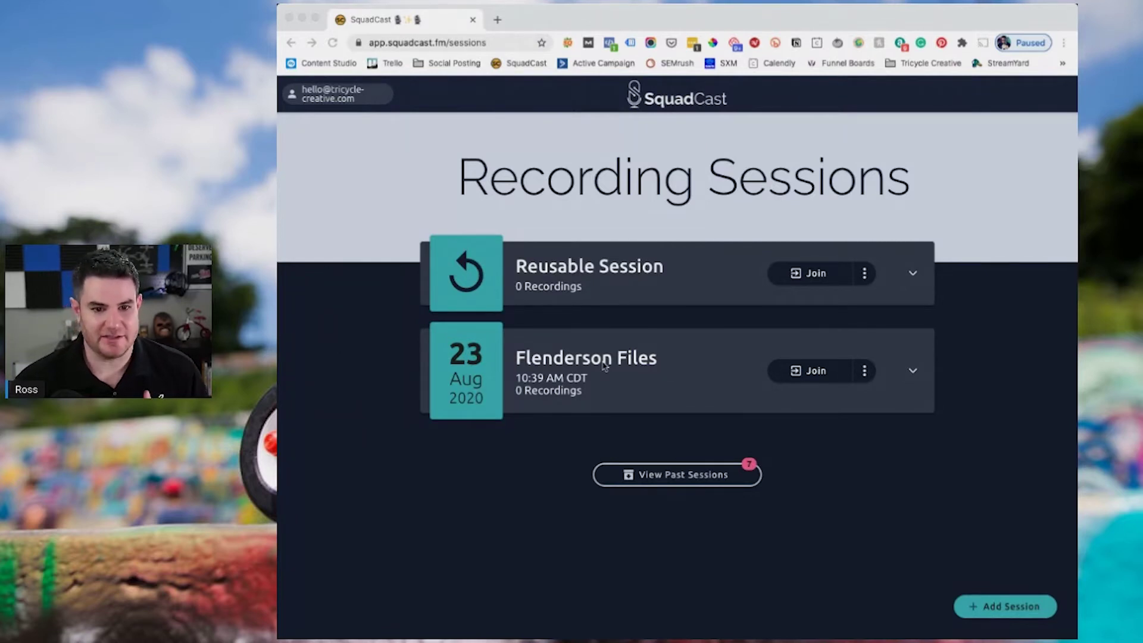
pyautogui.click(558, 366)
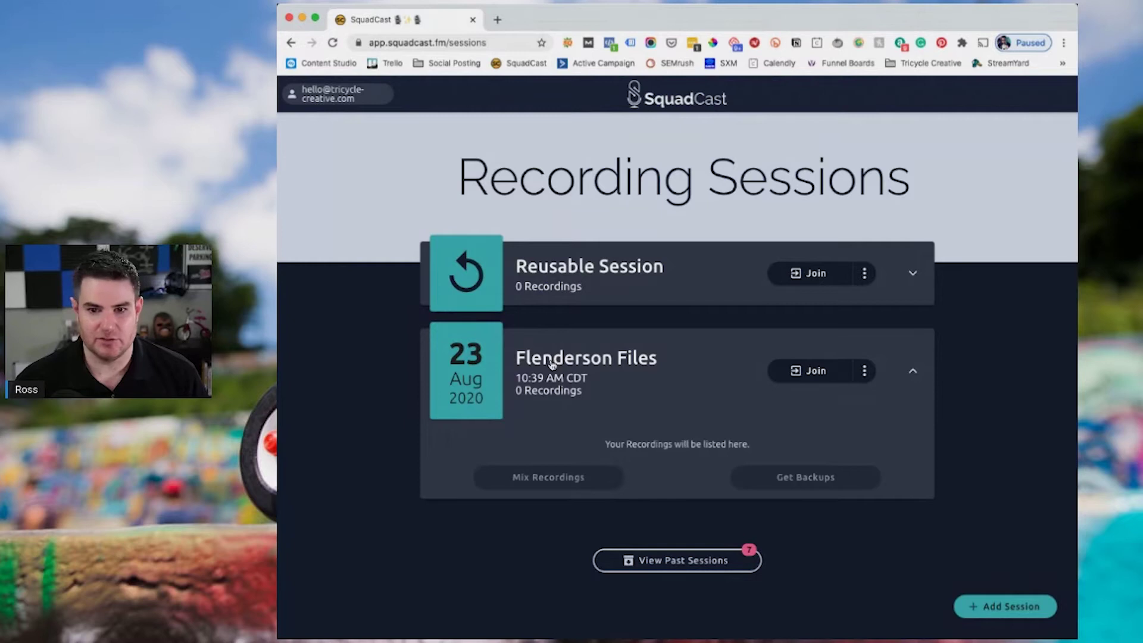
pyautogui.click(808, 371)
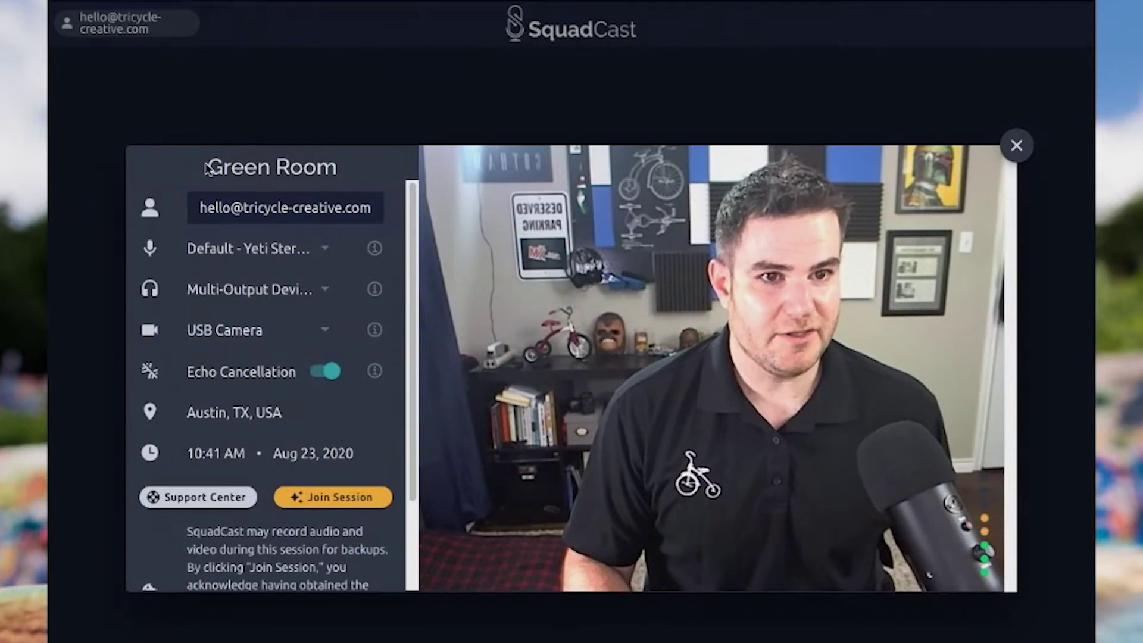
# - Examine the microphone and audio output devices offered in the Green Room, keeping the current choices
pyautogui.moveTo(208, 168); pyautogui.dragTo(342, 165)
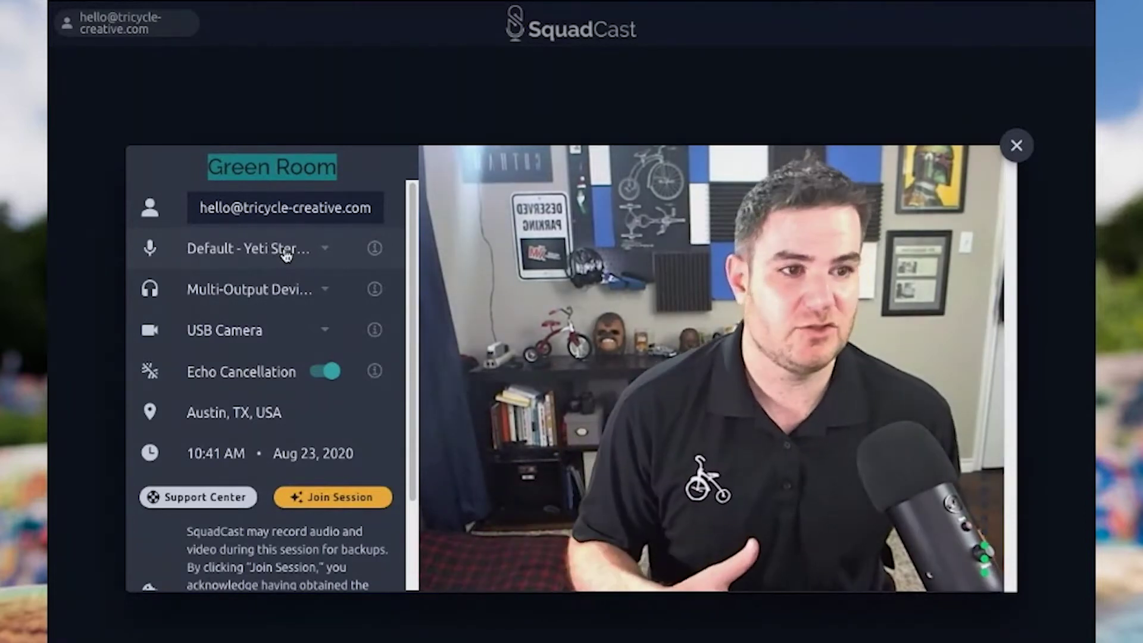
pyautogui.click(260, 249)
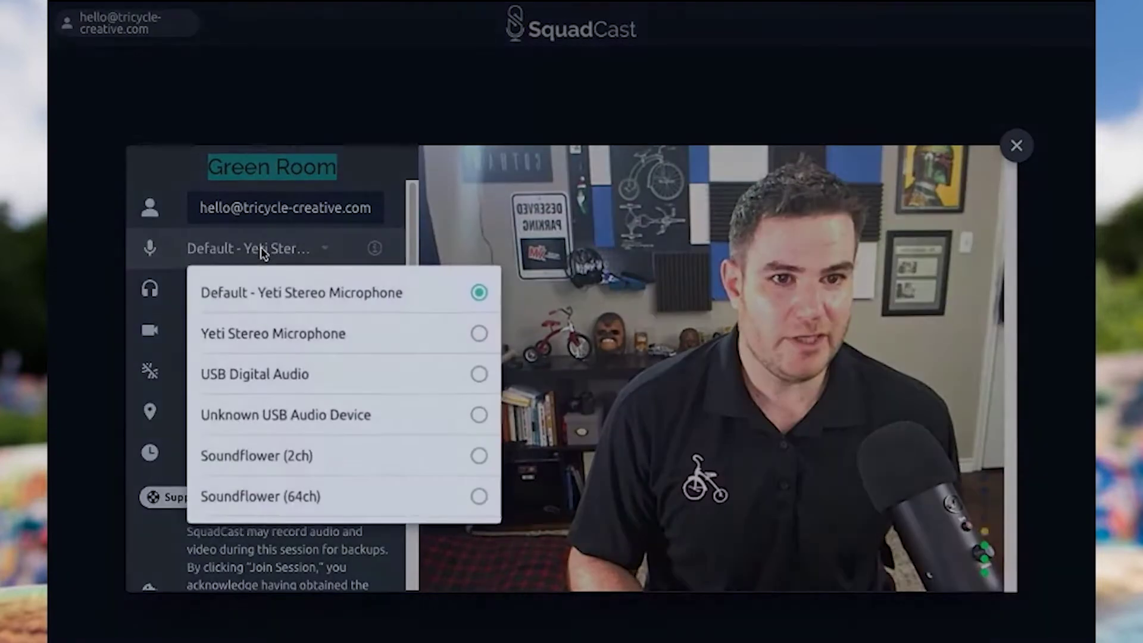
pyautogui.click(101, 246)
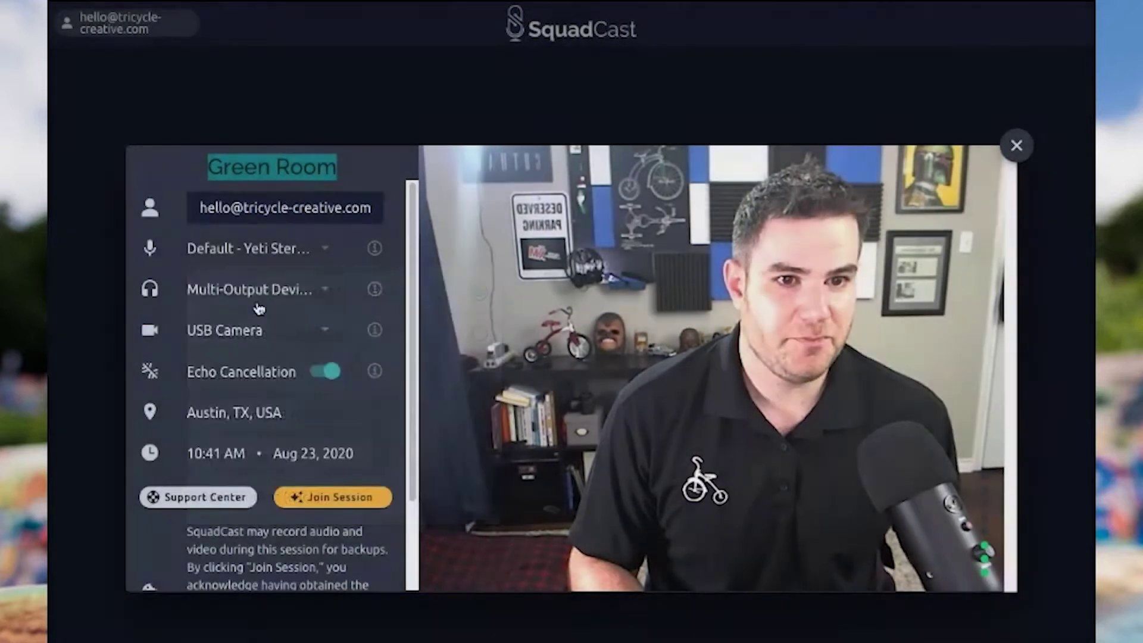
pyautogui.click(268, 292)
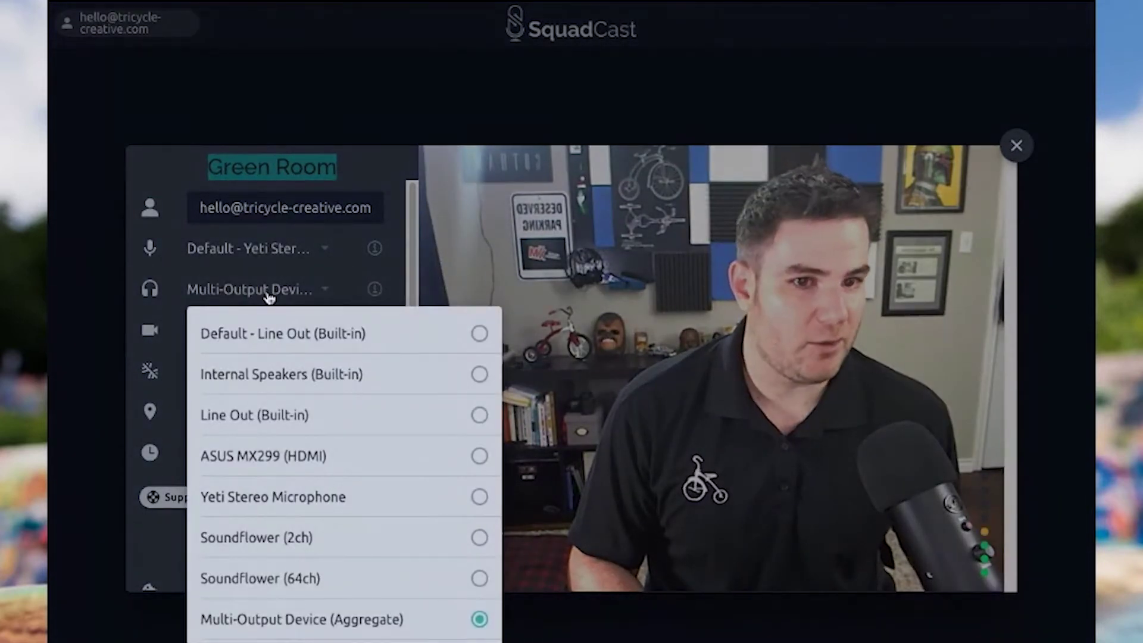
pyautogui.click(97, 289)
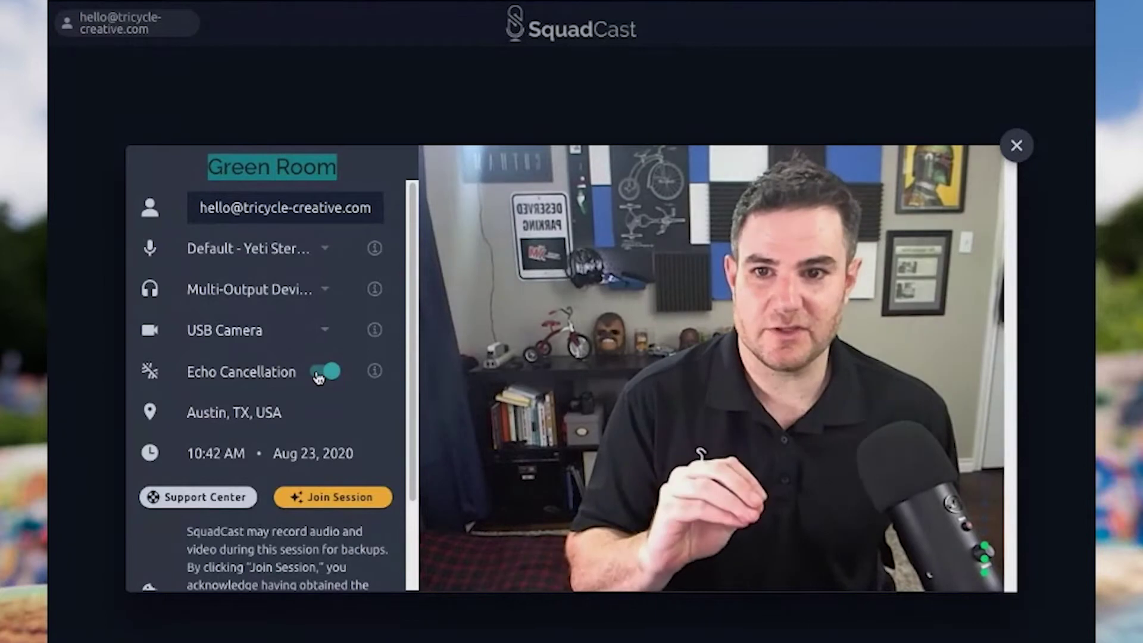
# - Review the remaining Green Room settings and the recording consent text, and check the audio output choices again
pyautogui.scroll(-2, 243, 432)
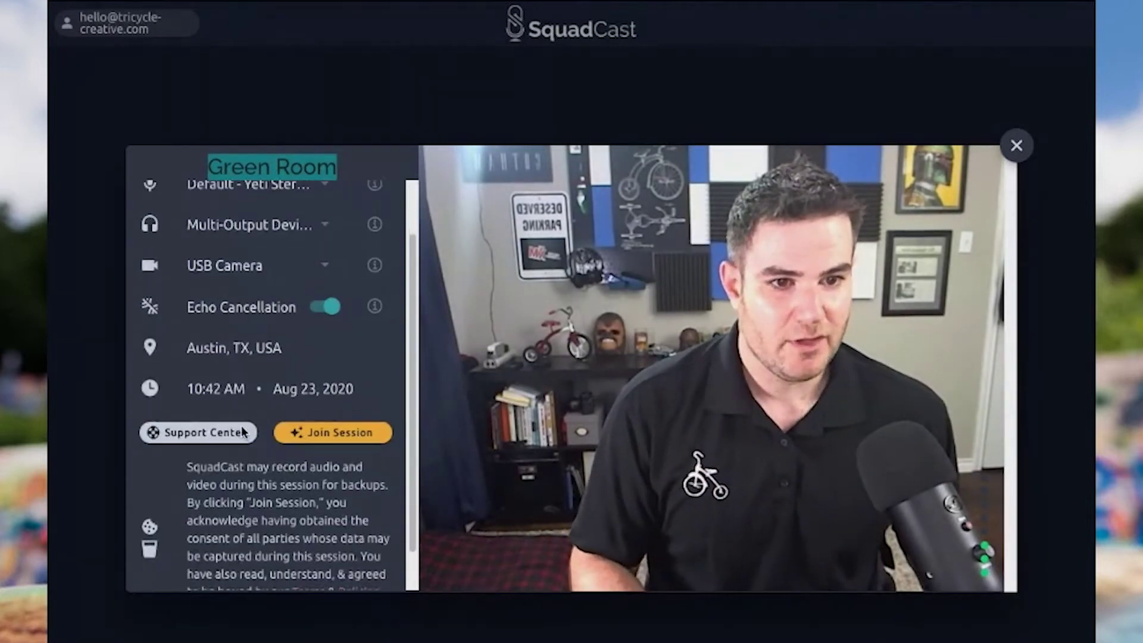
pyautogui.scroll(-1, 243, 432)
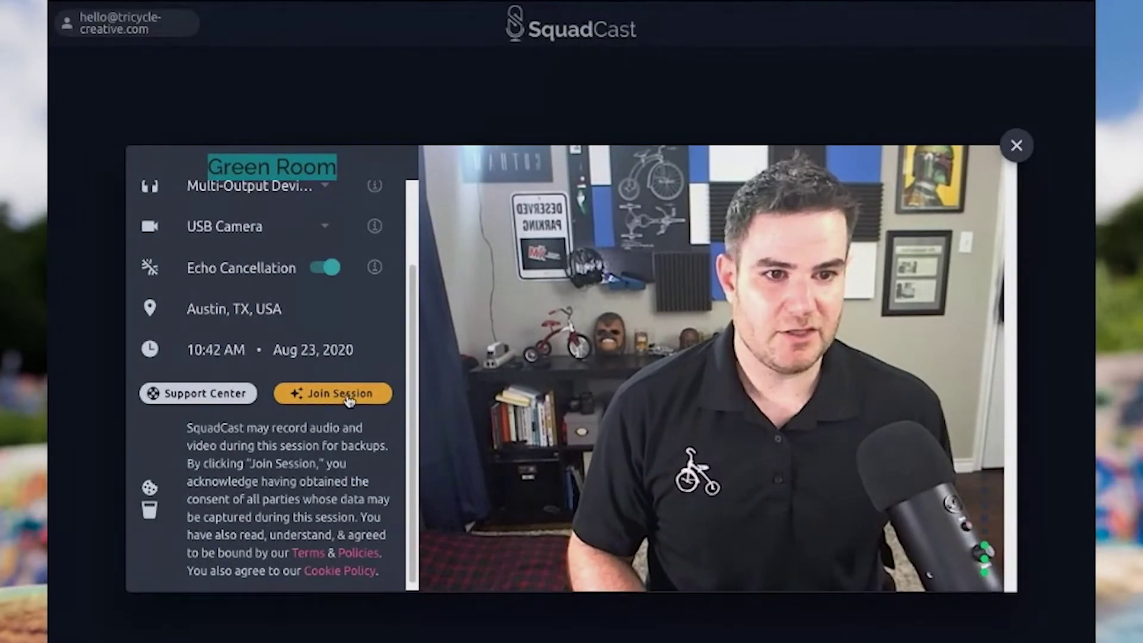
pyautogui.scroll(3, 348, 401)
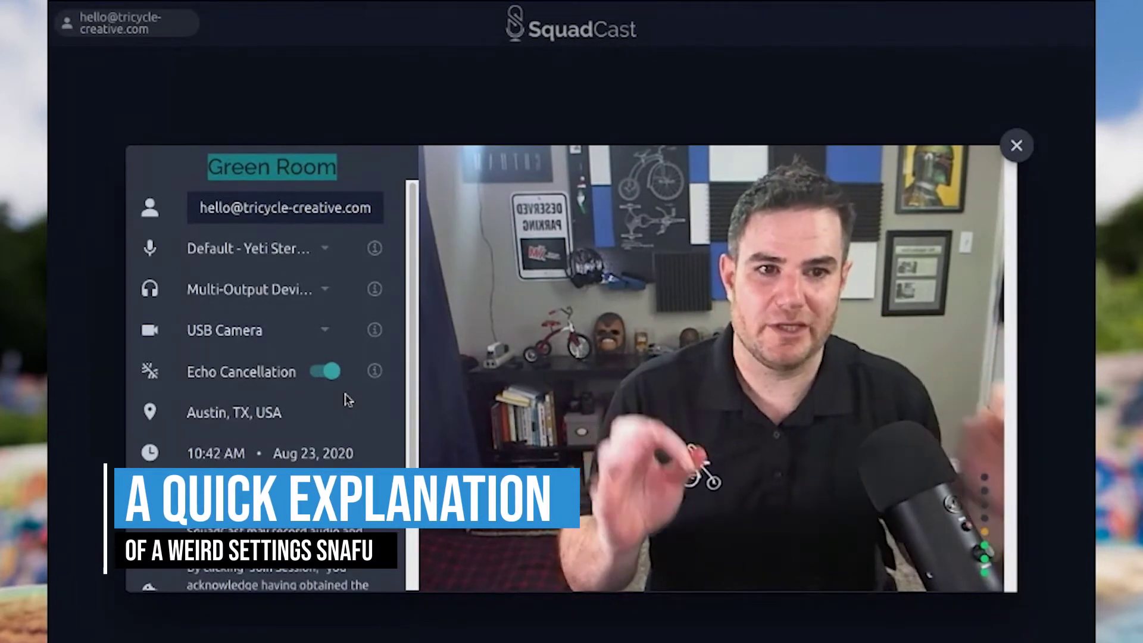
pyautogui.click(292, 290)
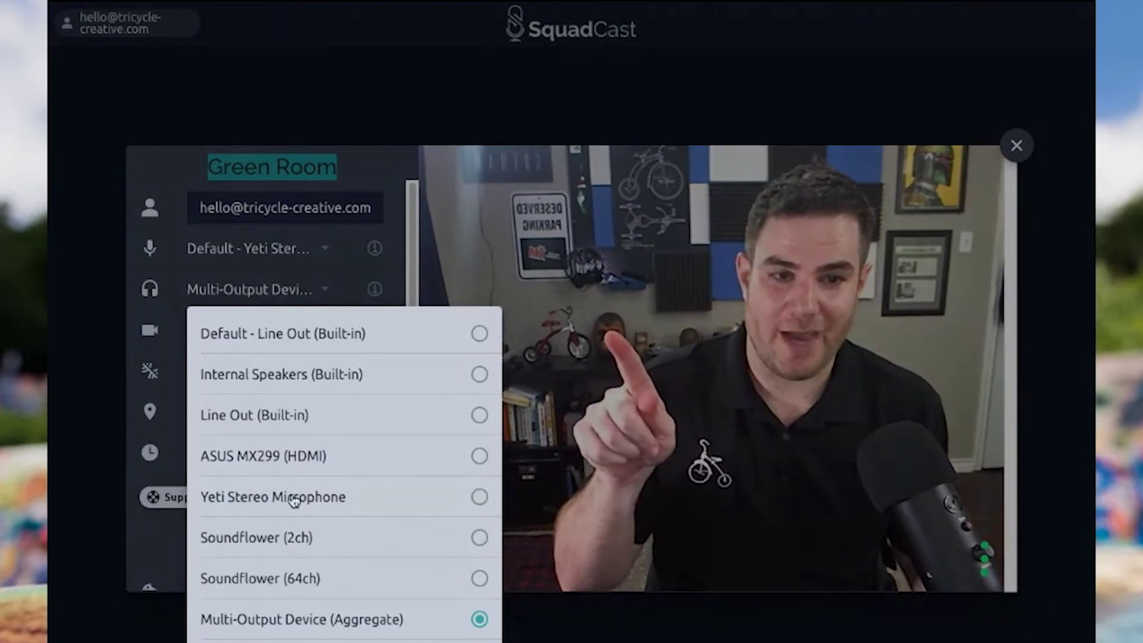
pyautogui.click(96, 359)
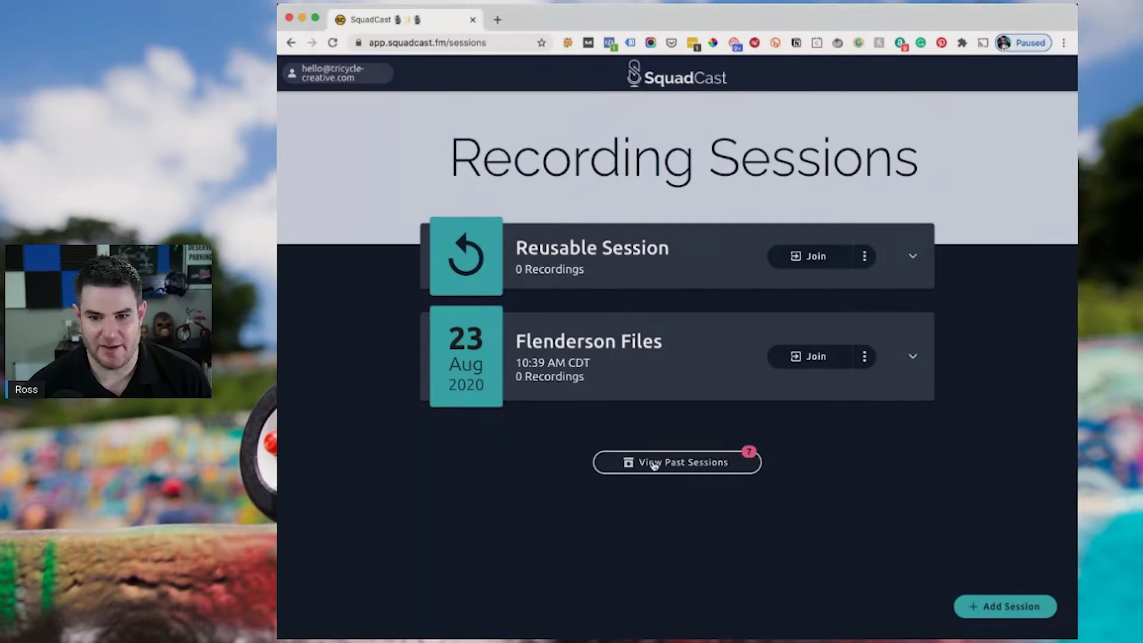
# - Show the past sessions and expand the recordings of the 20 Aug 2020 session
pyautogui.click(653, 463)
pyautogui.scroll(-5, 409, 441)
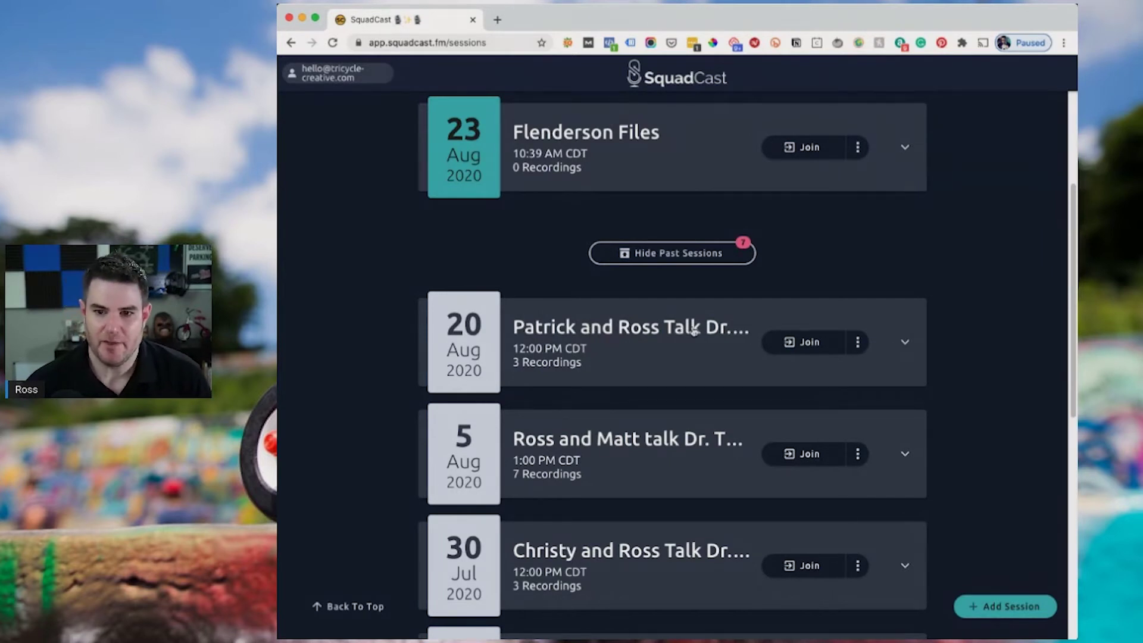
pyautogui.click(905, 345)
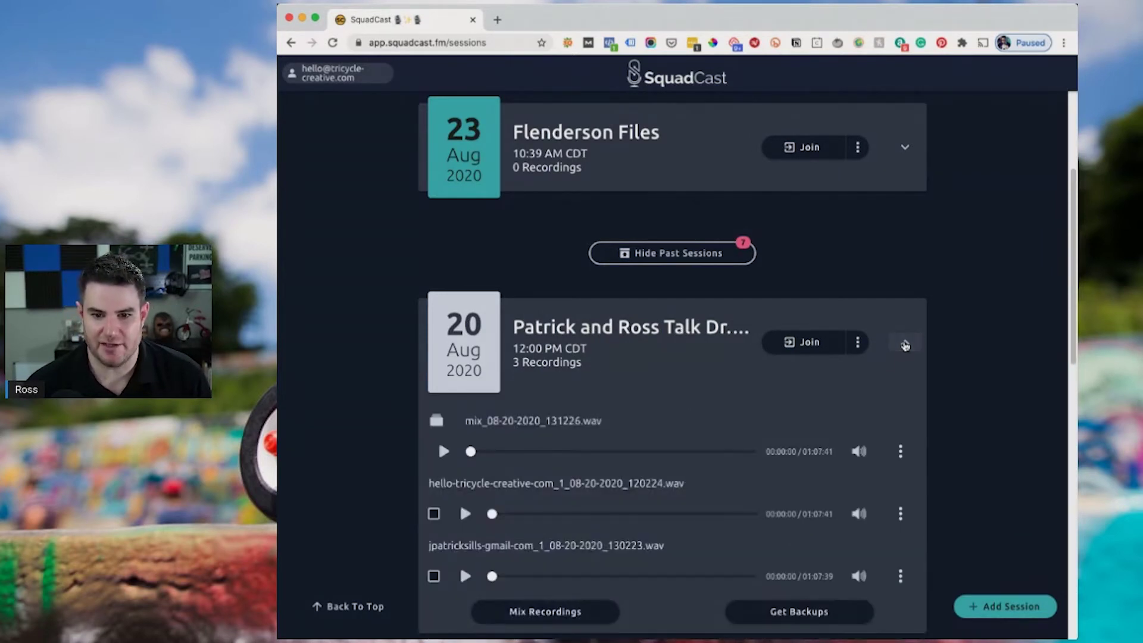
pyautogui.scroll(-1, 545, 411)
pyautogui.scroll(-1, 544, 410)
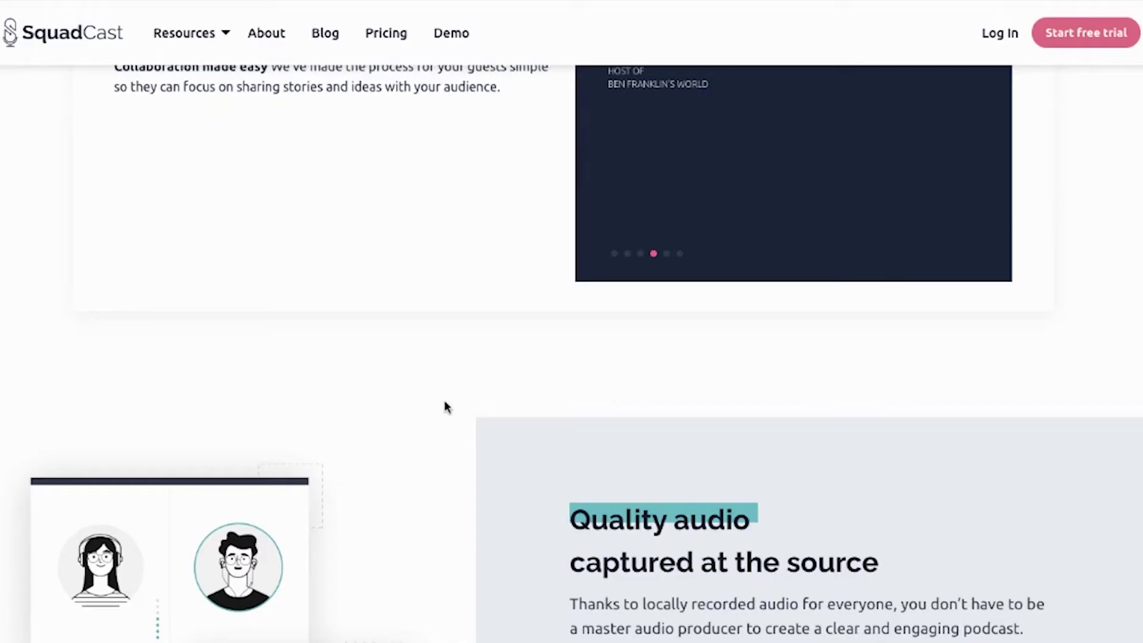
pyautogui.scroll(-6, 444, 403)
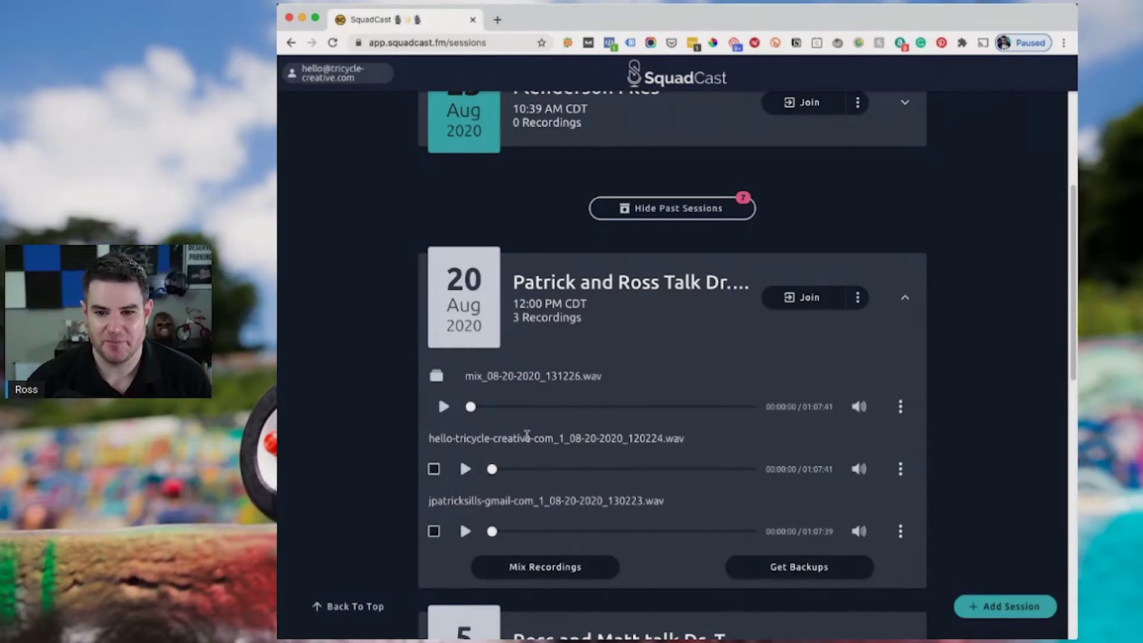
# - Select both participants' individual WAV recordings in the 20 Aug 2020 session
pyautogui.moveTo(596, 438); pyautogui.dragTo(517, 438)
pyautogui.moveTo(592, 501); pyautogui.dragTo(506, 500)
pyautogui.click(434, 469)
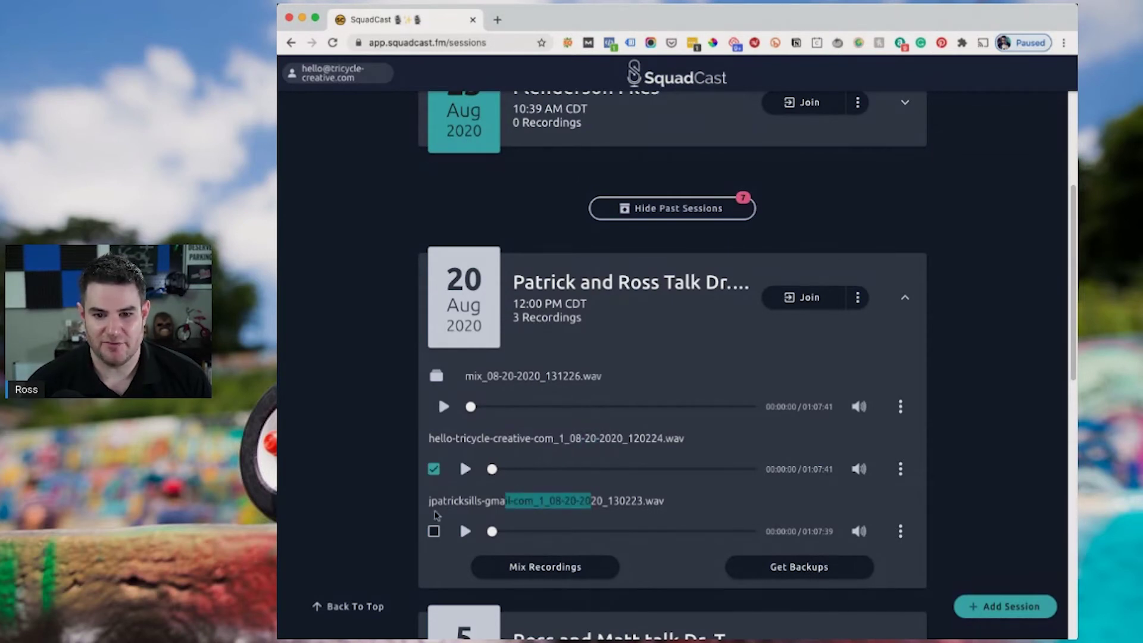
pyautogui.click(433, 531)
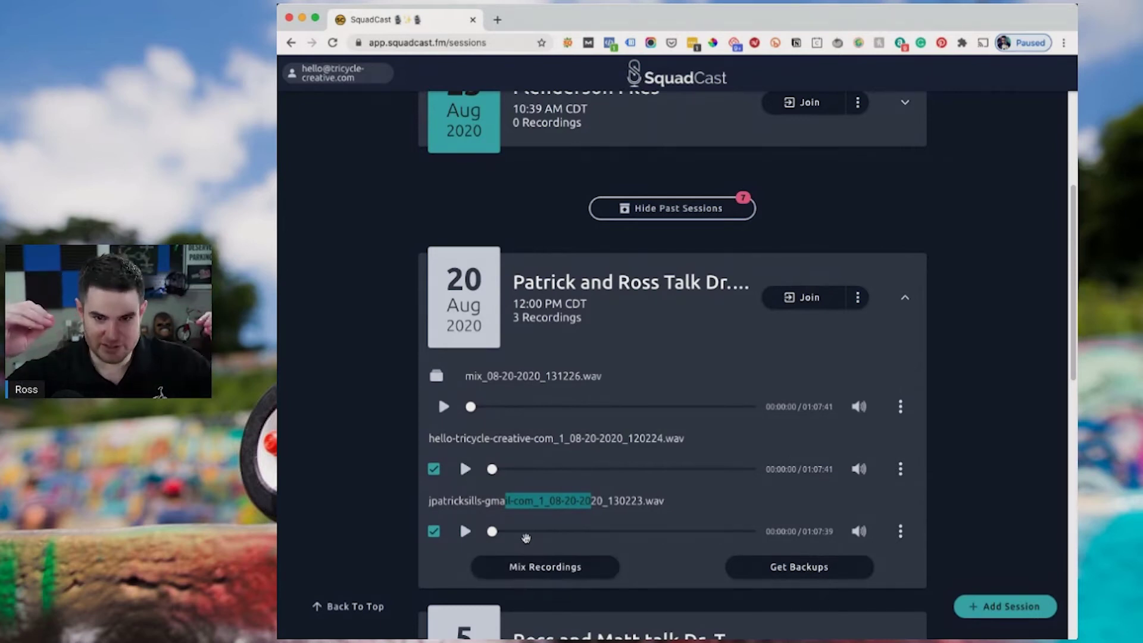
pyautogui.click(385, 466)
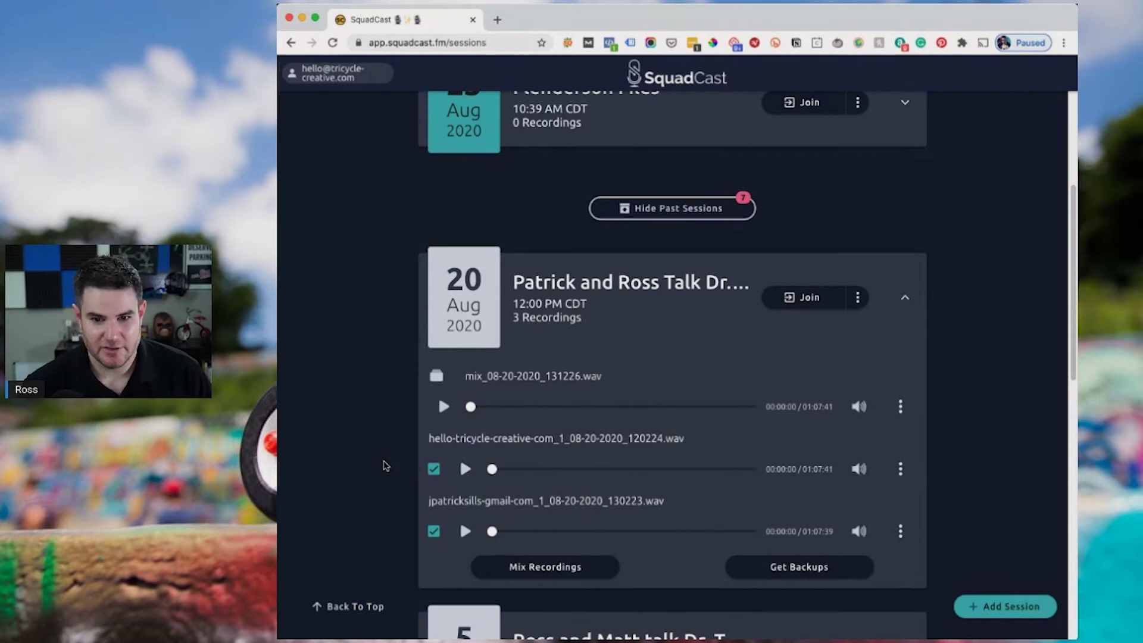